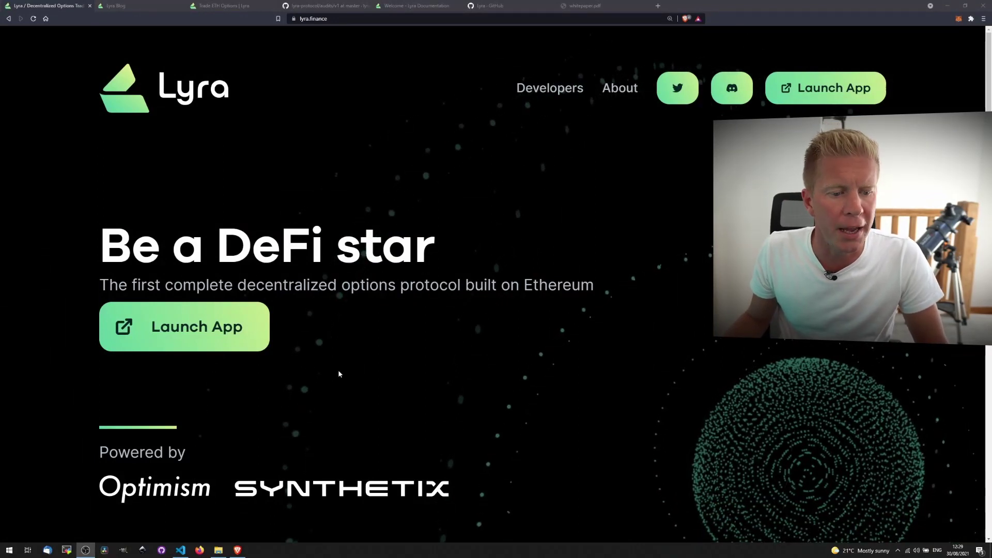
Step: Scroll through the lyra.finance homepage, then move to the already-open Lyra Blog
scroll(388, 357, down, 5)
scroll(388, 358, down, 1)
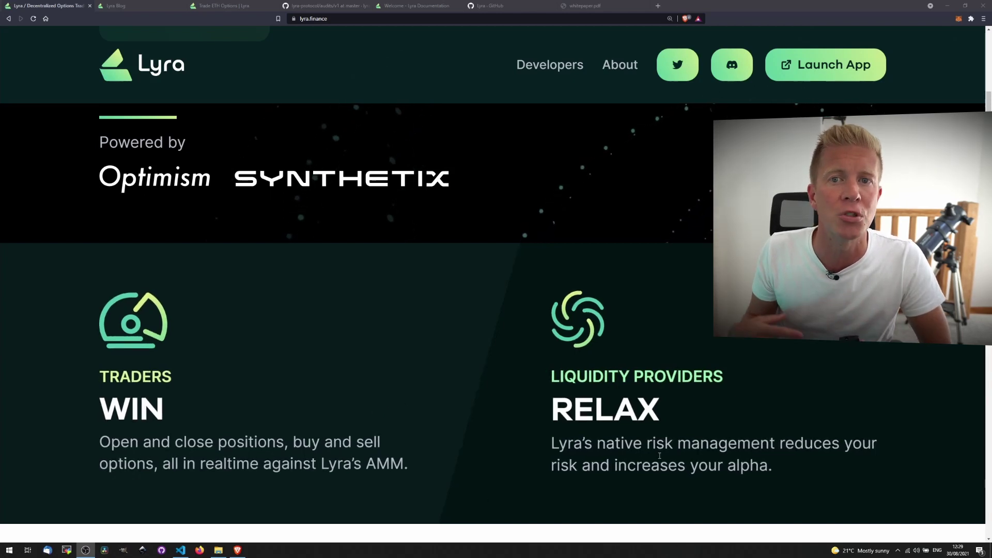
key(ctrl+Tab)
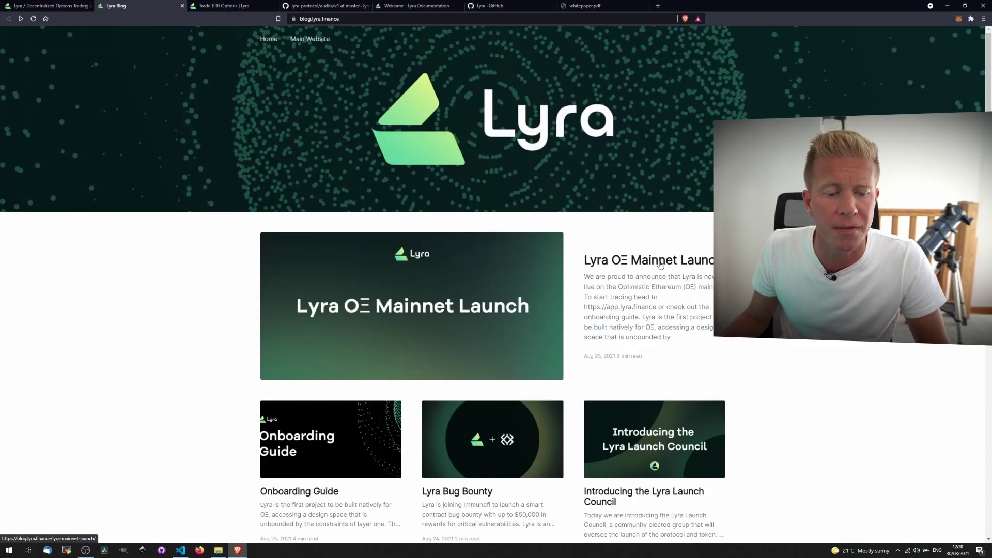
scroll(666, 254, down, 7)
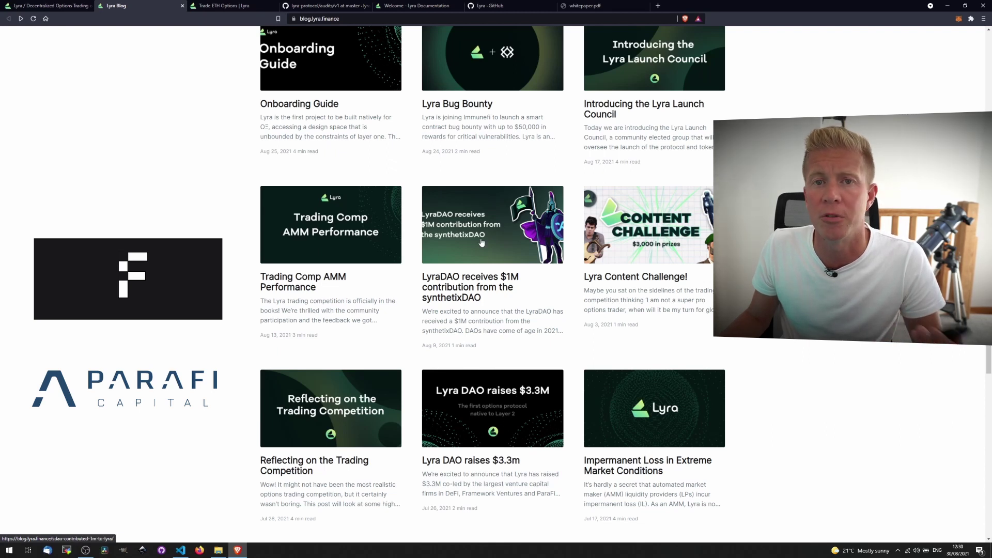
scroll(514, 155, up, 8)
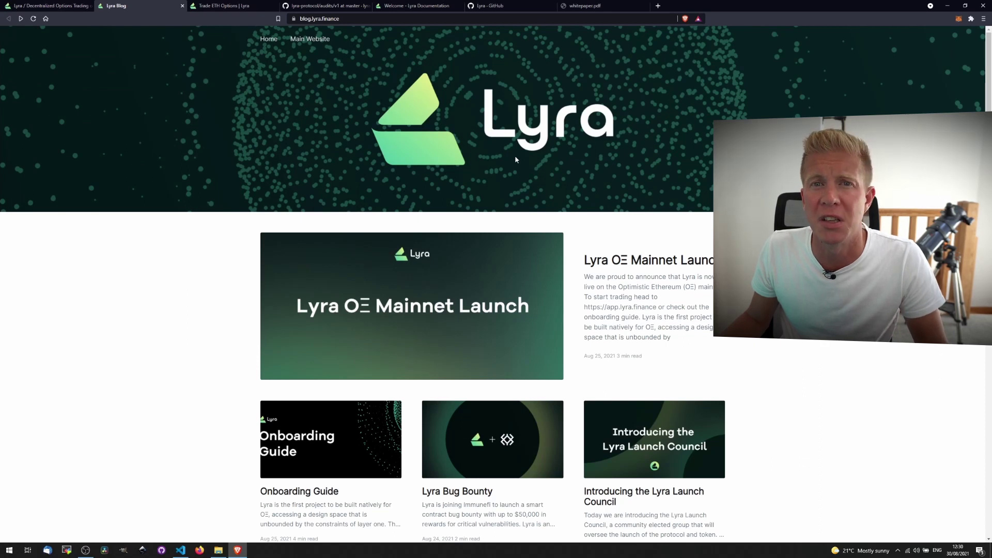
Step: Connect MetaMask to the Trade page, try the $3,740 call, then go to Mint for testnet funds
key(ctrl+Tab)
click(958, 18)
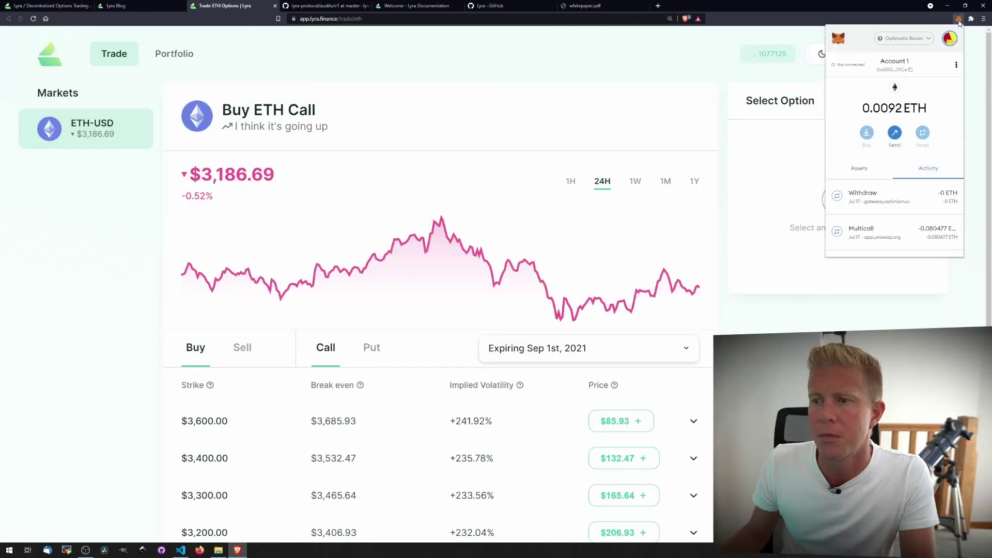
click(959, 21)
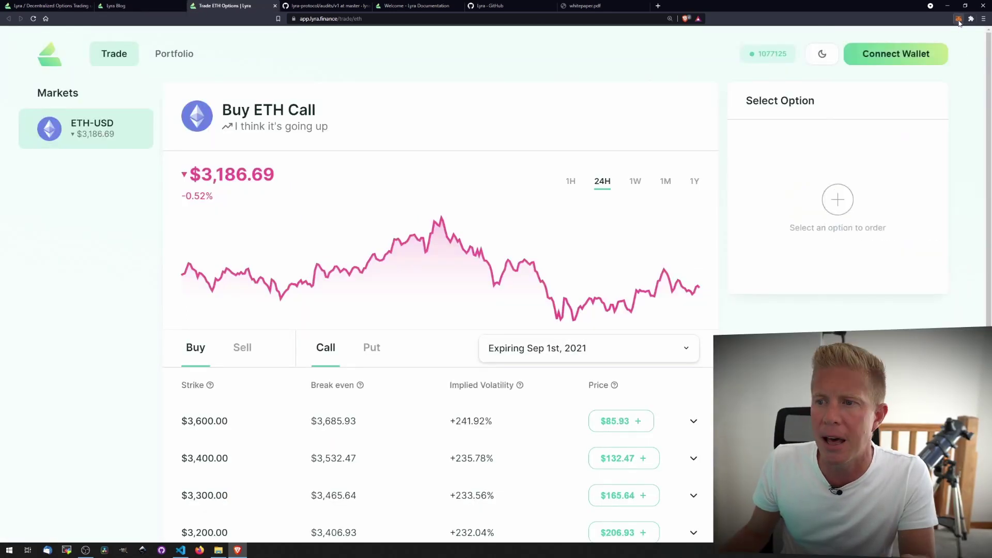
click(896, 53)
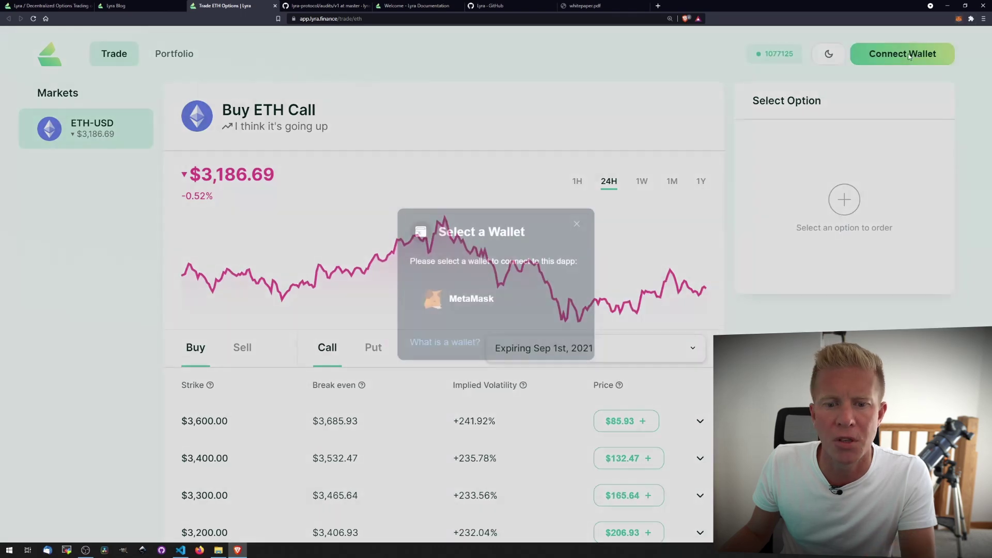
click(457, 311)
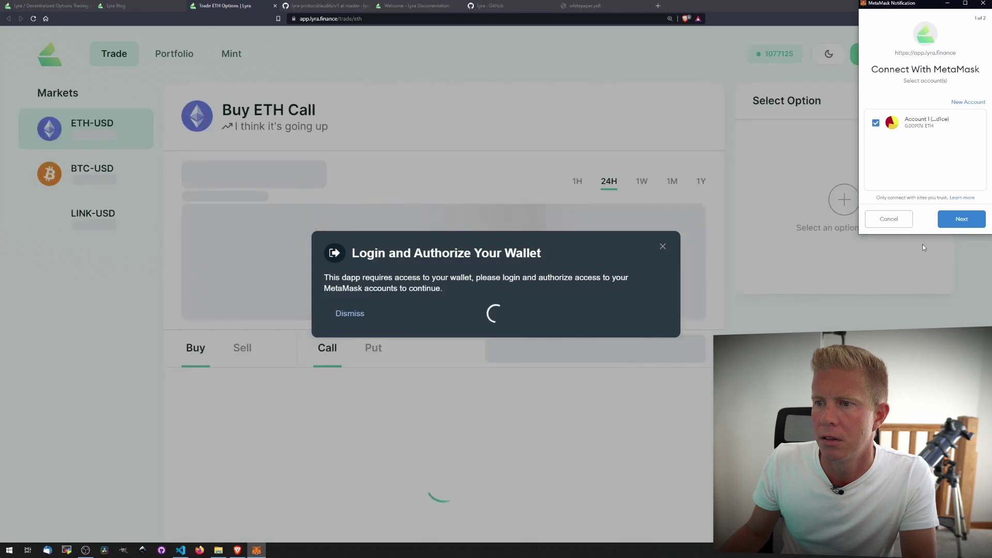
click(952, 219)
click(952, 219)
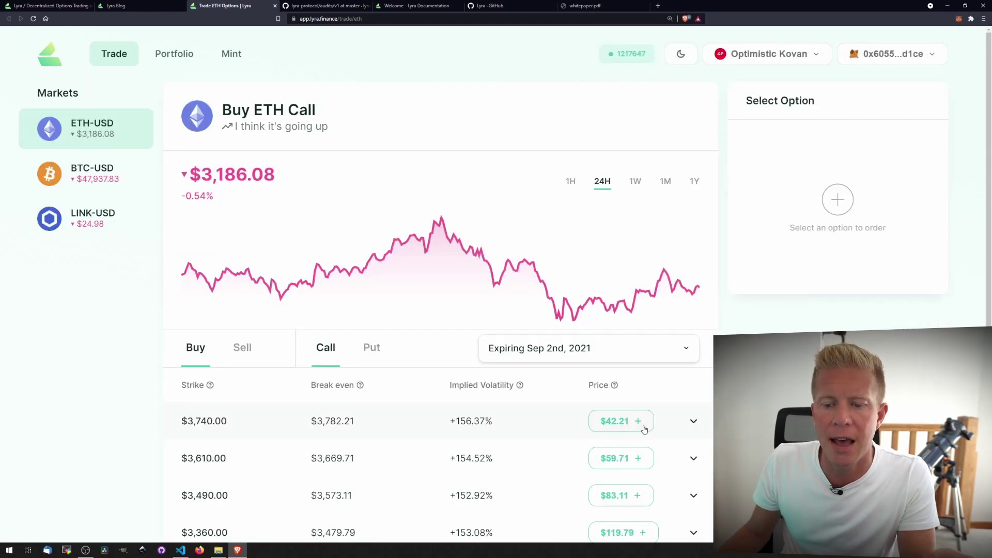
click(645, 428)
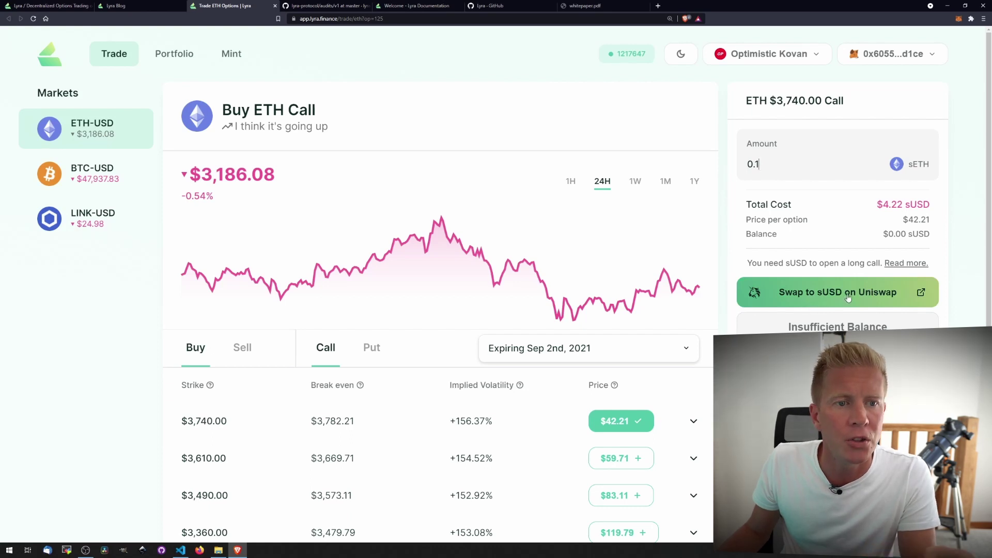
click(231, 53)
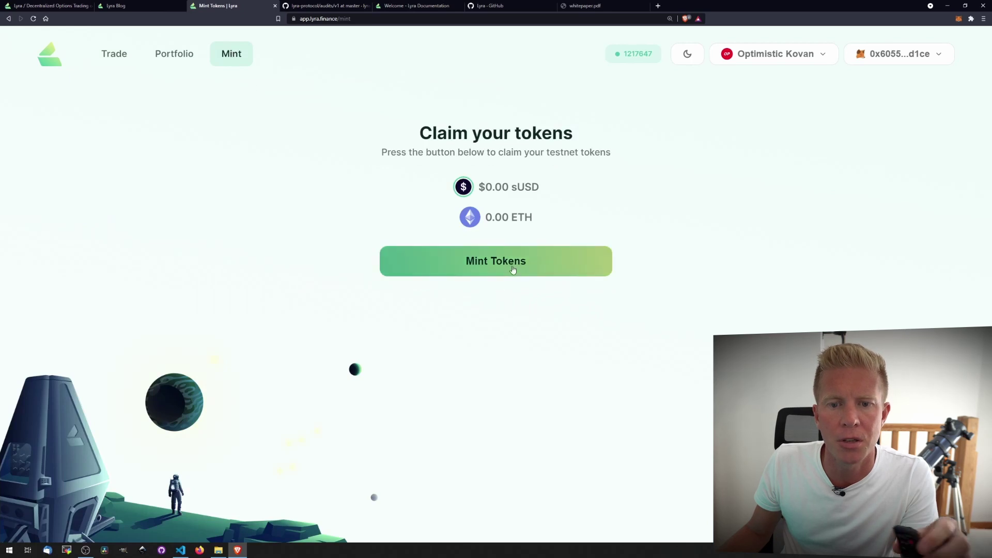
Step: Mint $100,000 sUSD and 0.02 ETH in testnet tokens, switch to dark theme, and return to trading
click(512, 264)
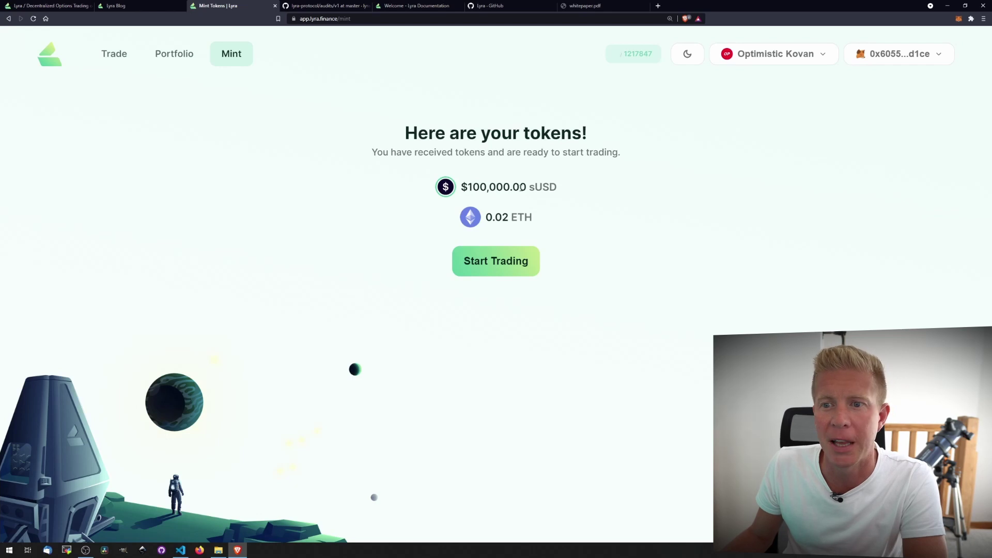
click(687, 55)
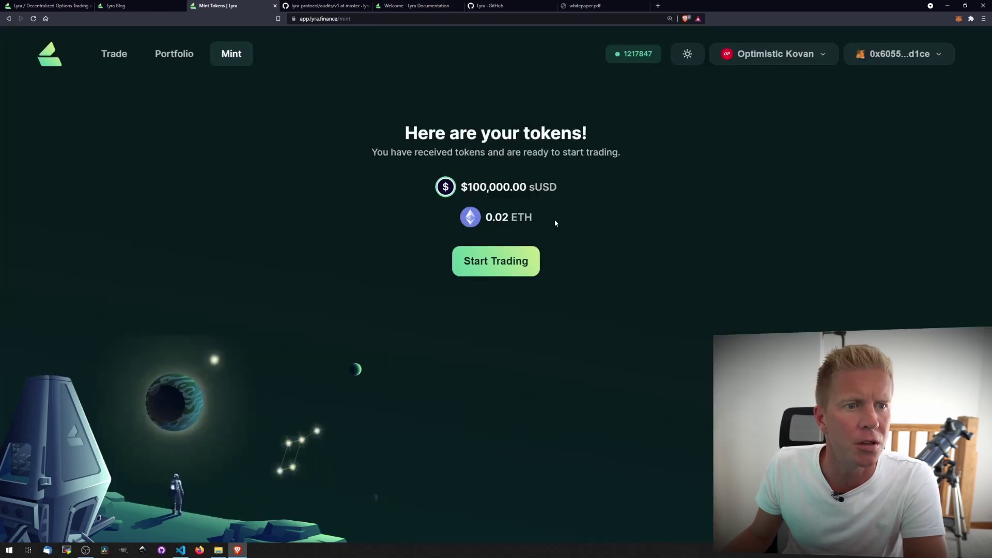
click(122, 56)
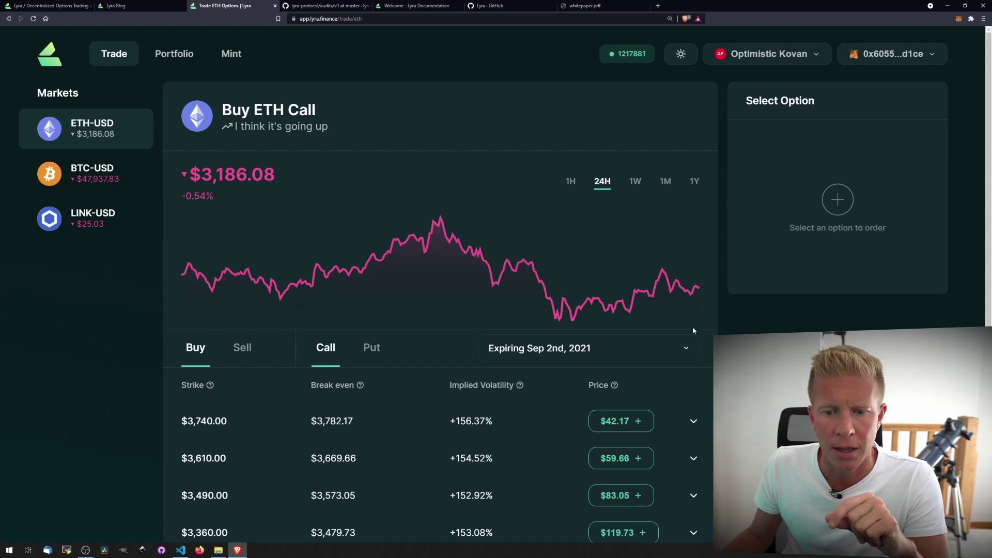
Step: Change the expiry to Sep 30th, 2021 and select the $3,680.00 ETH call
scroll(693, 330, down, 1)
click(649, 316)
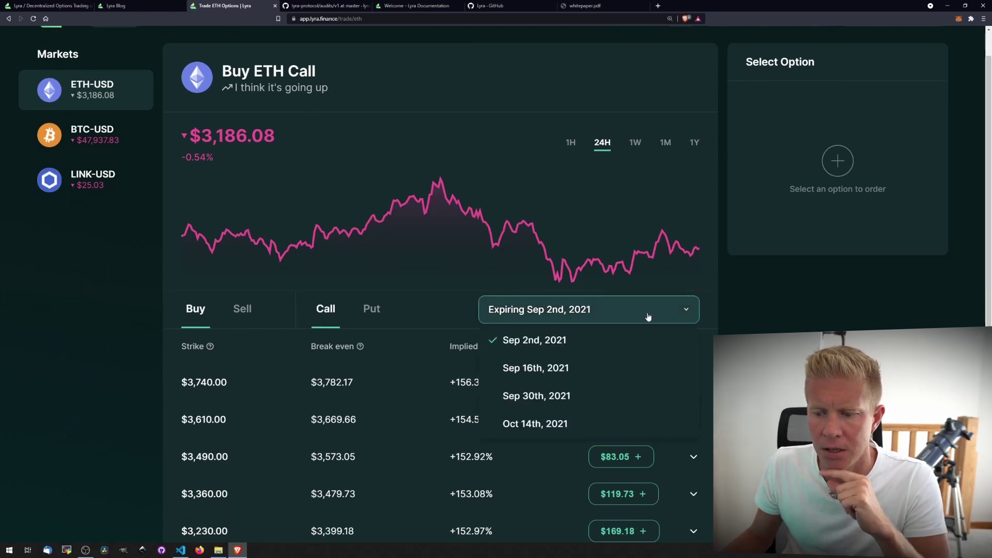
click(578, 400)
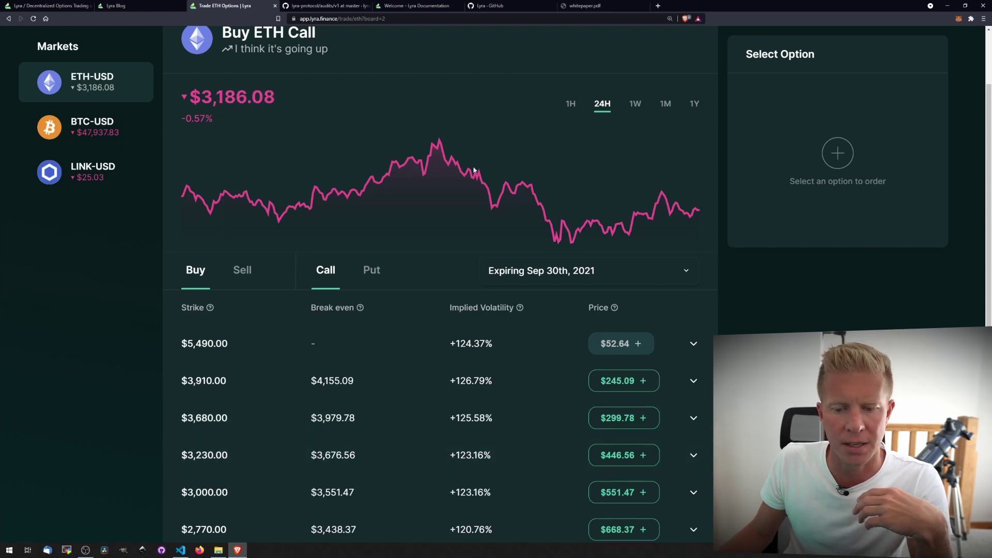
click(638, 421)
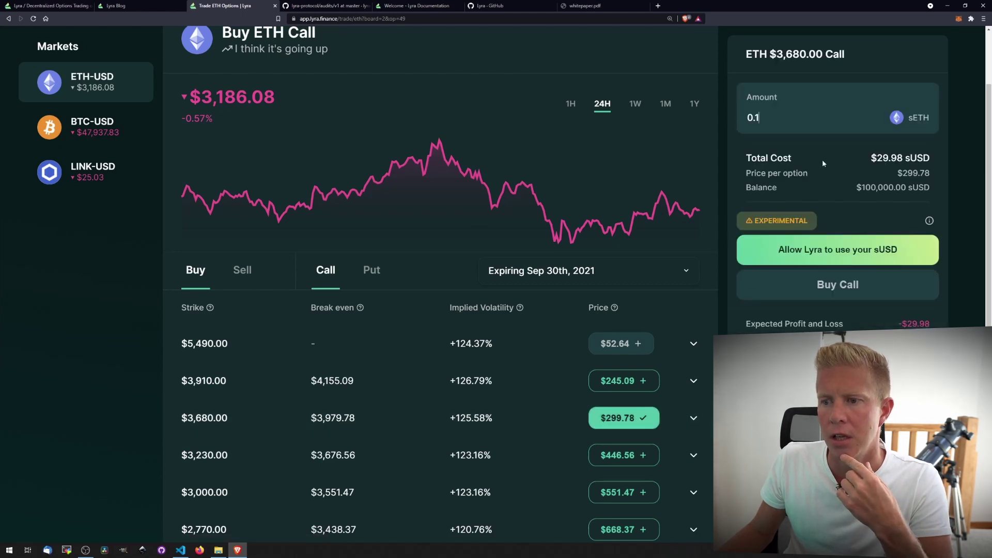
Step: Set the call order amount to 100, approve Lyra's sUSD spending, and place the Buy Call order
drag(782, 122, 697, 126)
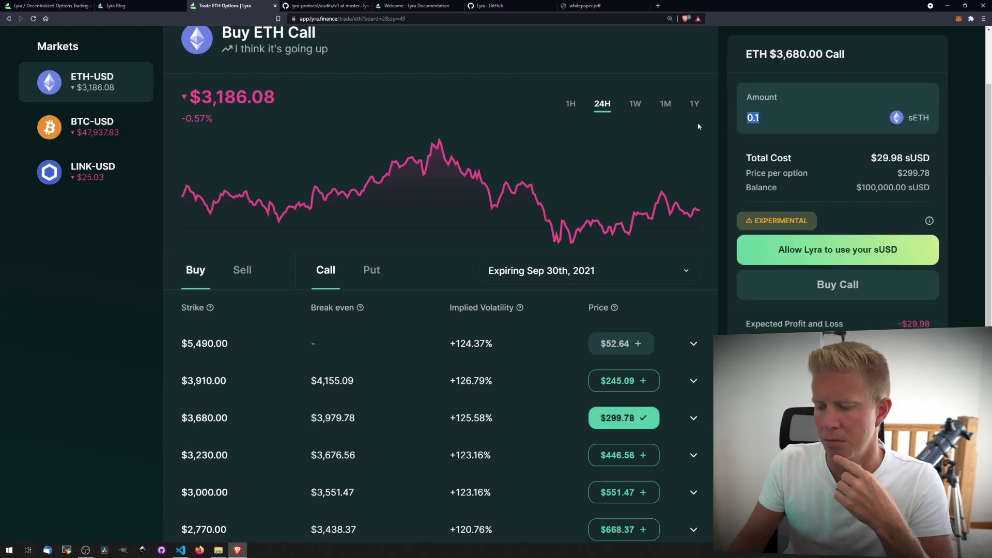
text(100)
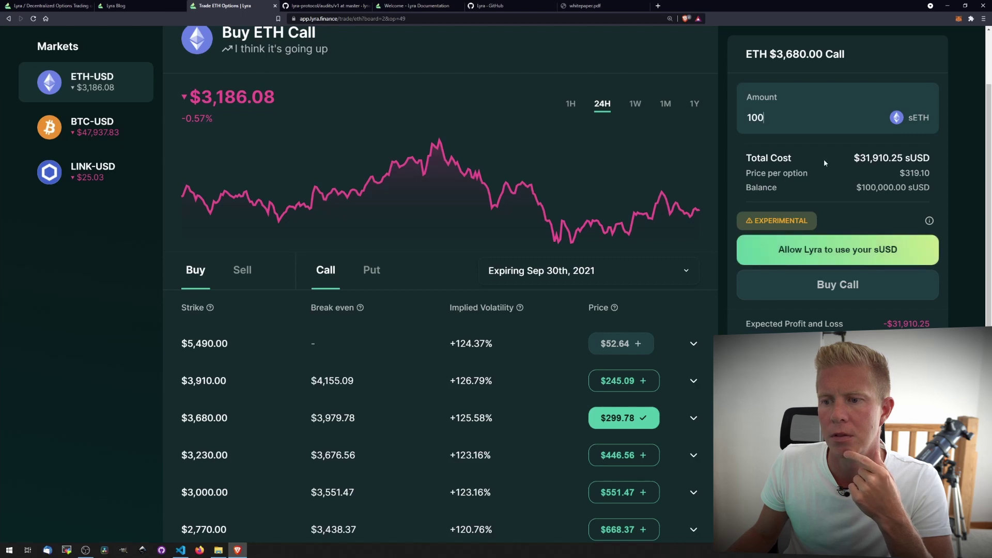
click(823, 259)
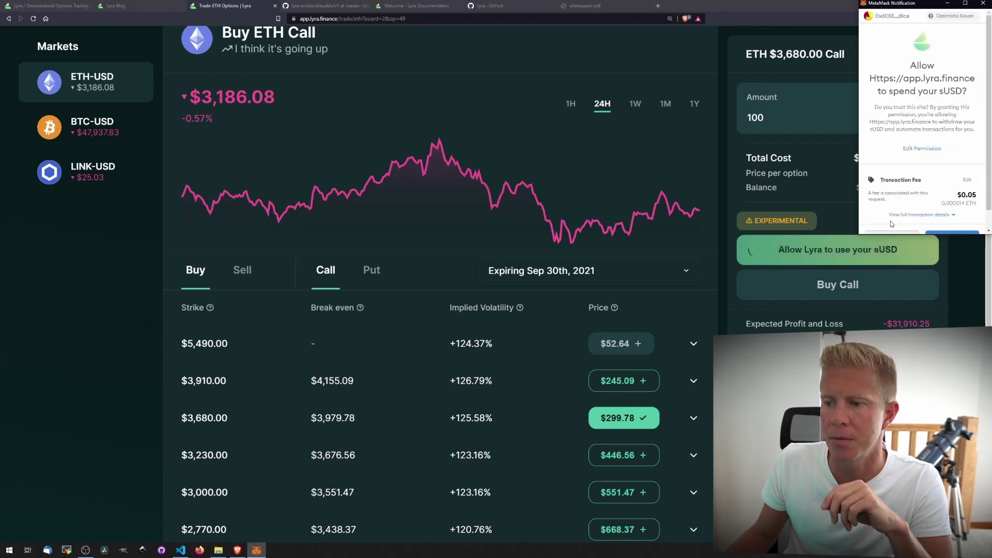
scroll(890, 221, down, 1)
click(948, 220)
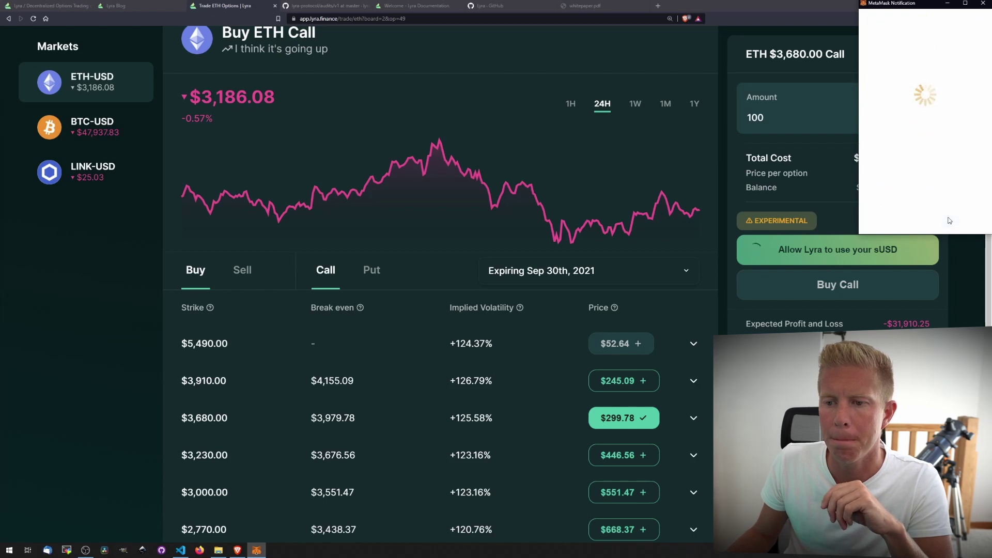
click(885, 255)
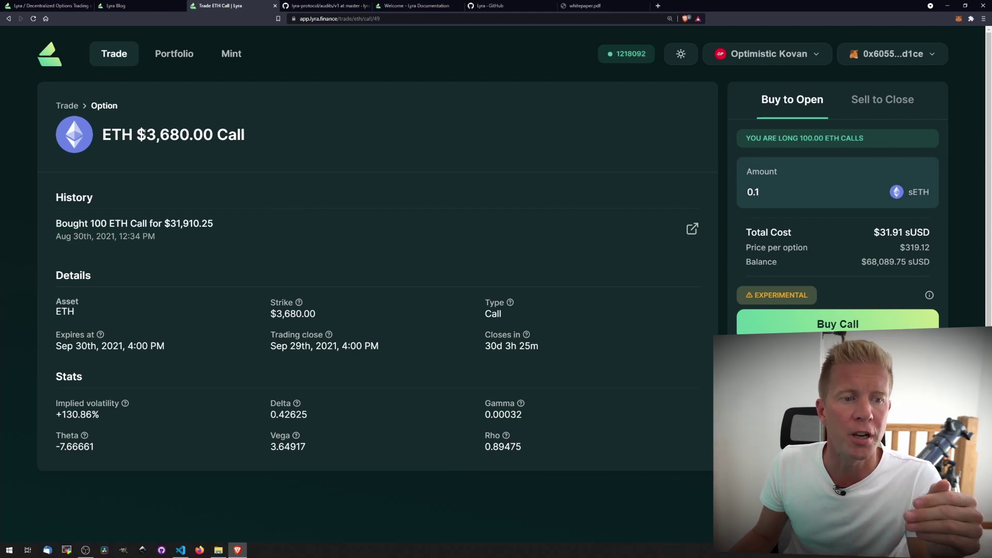
drag(146, 134, 189, 134)
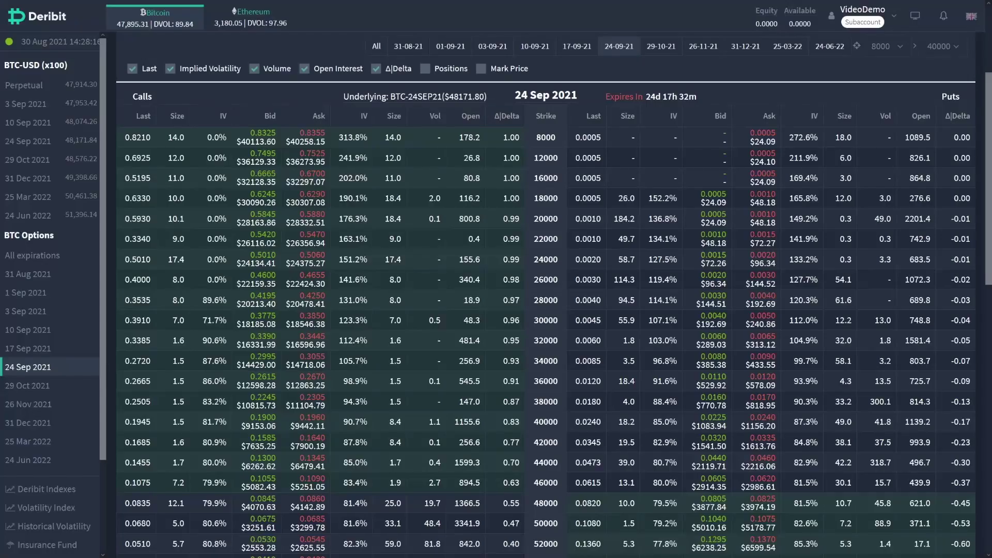
click(327, 547)
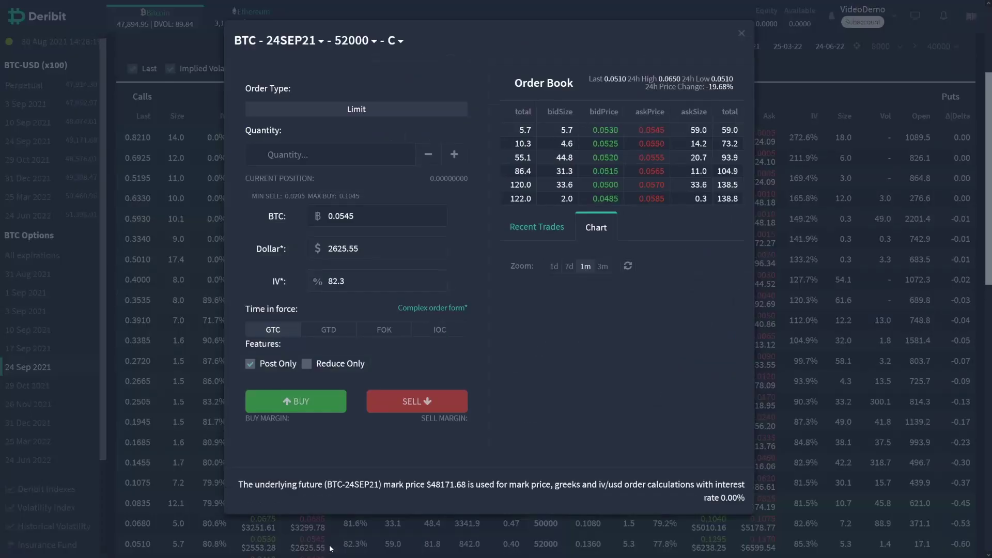
scroll(646, 176, down, 2)
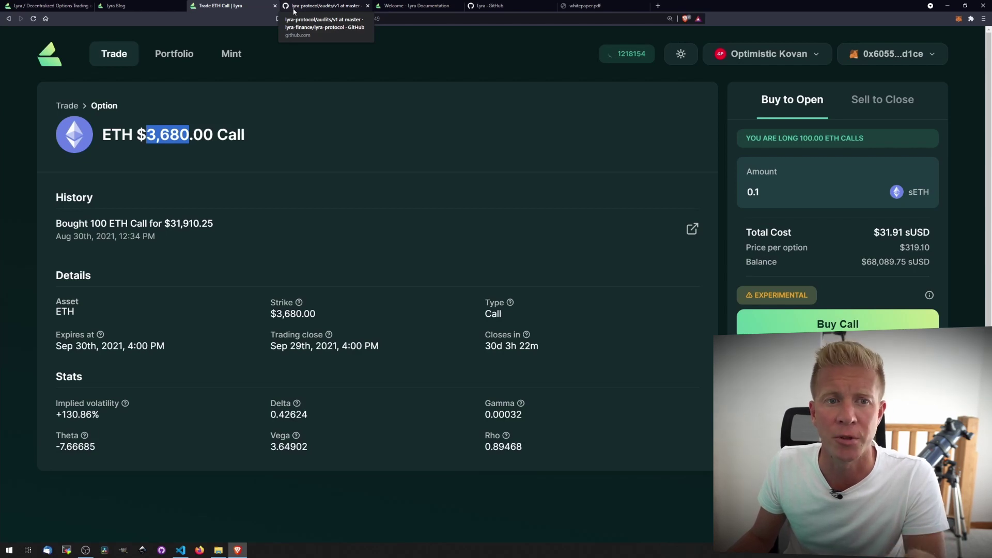
Step: Review the long $3,680.00 call in Portfolio, then go back to Trade
click(158, 56)
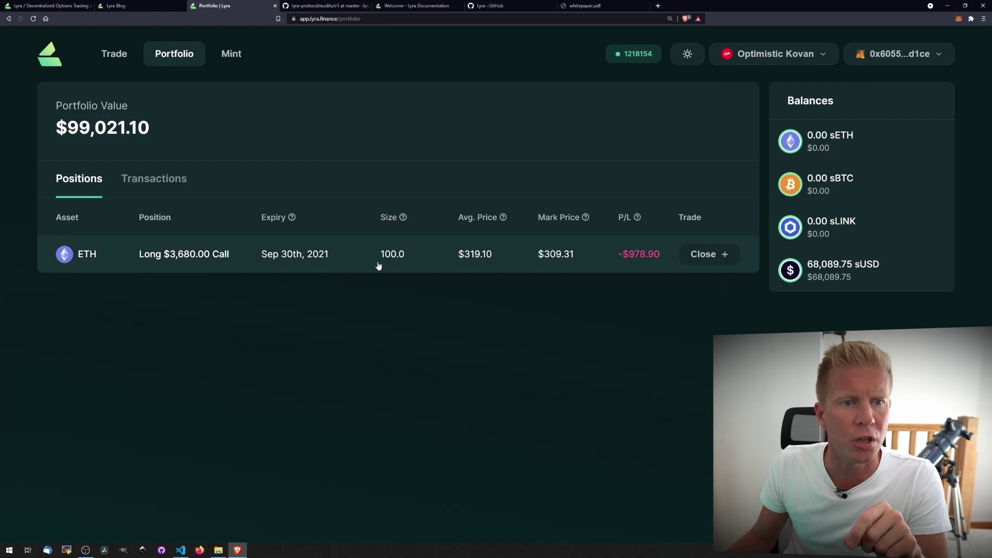
click(121, 58)
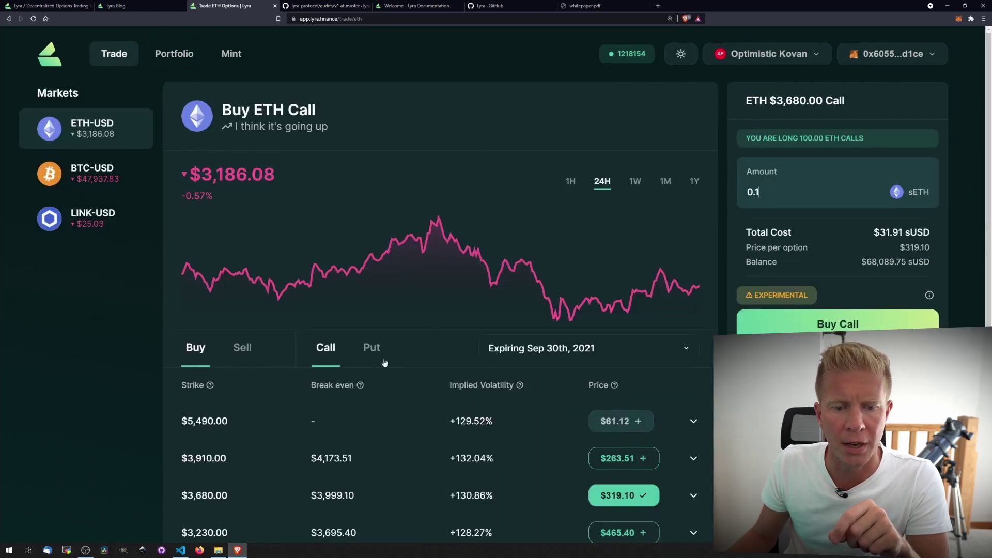
Step: Buy 10 ETH $3,000.00 puts expiring Sep 30th, 2021, confirming in MetaMask, then view the portfolio
click(373, 351)
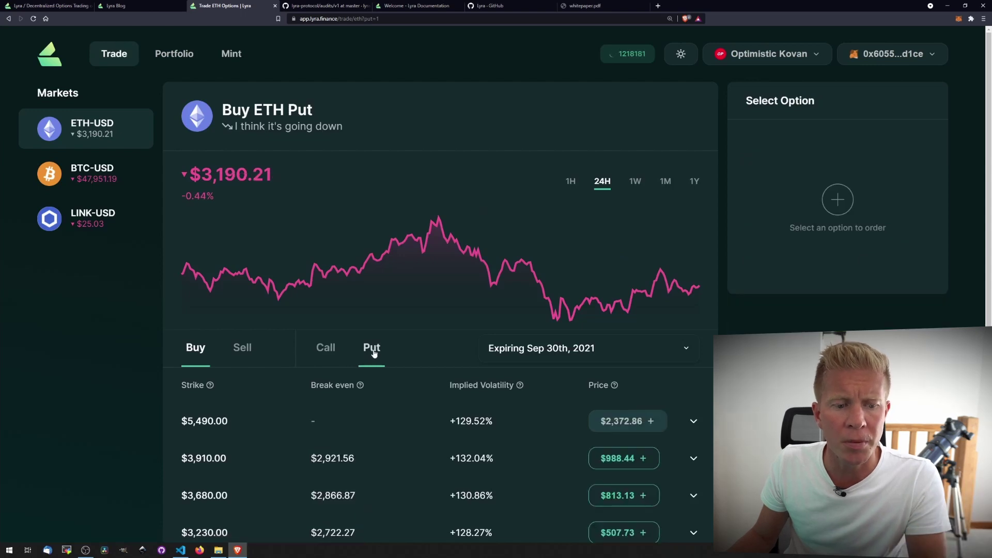
scroll(374, 353, down, 1)
scroll(374, 353, down, 3)
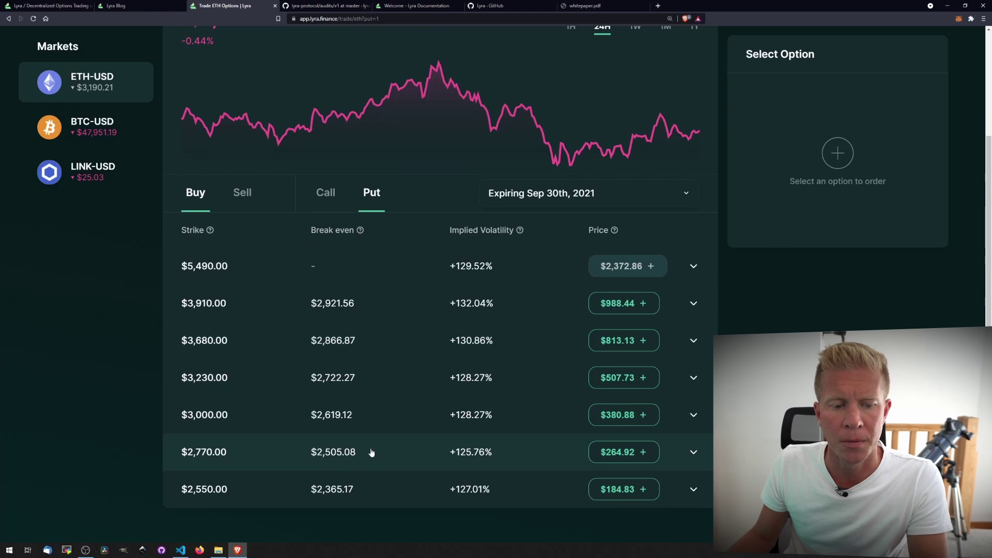
click(623, 415)
key(BackSpace)
text(10)
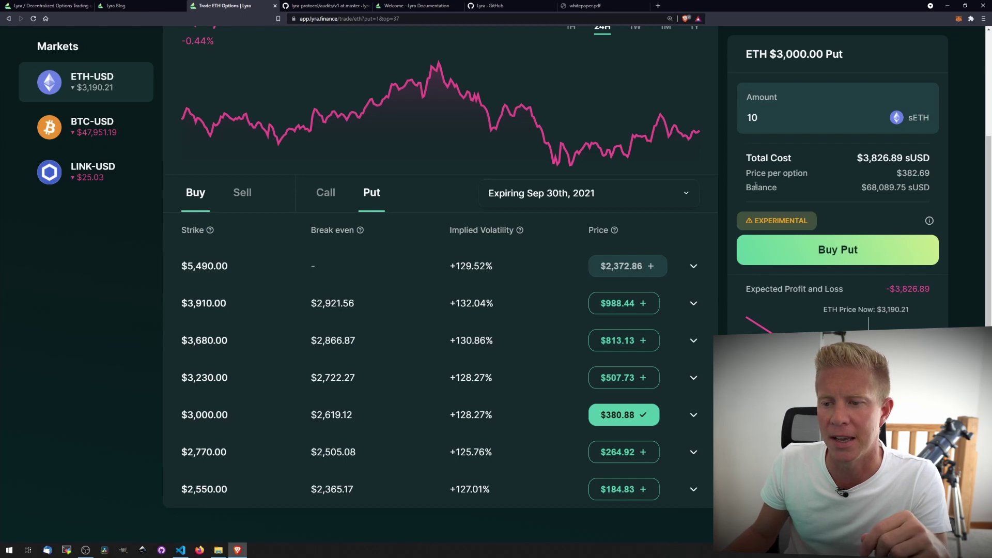
click(799, 251)
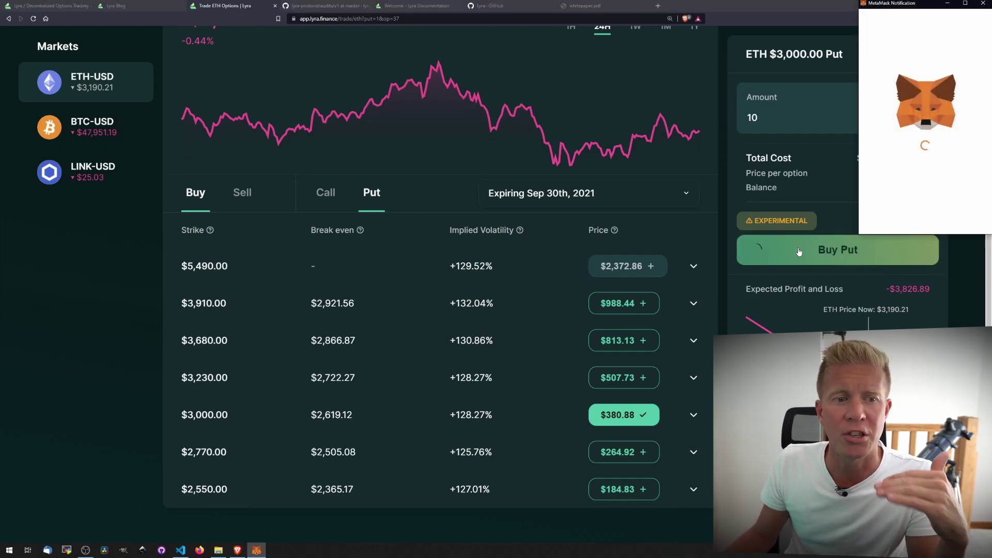
click(965, 218)
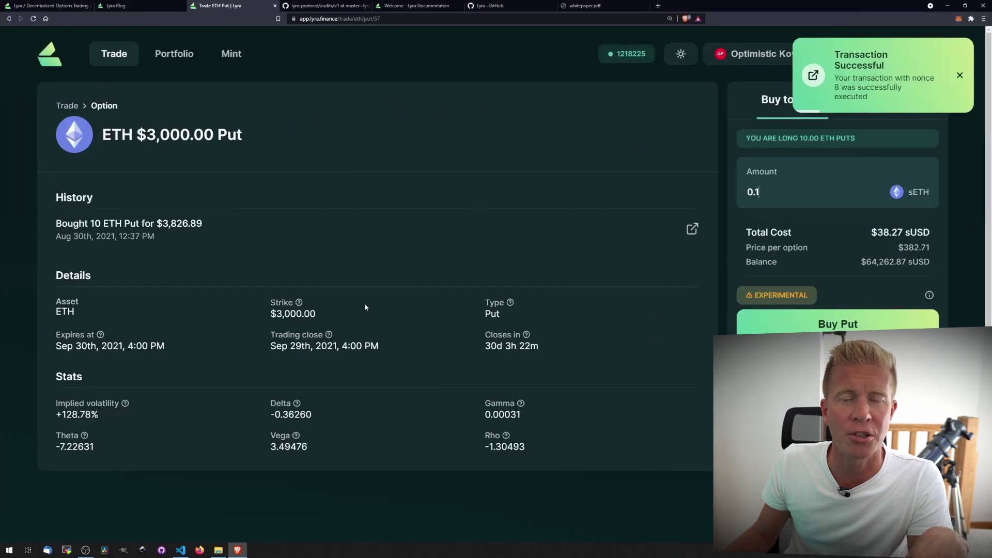
key(alt+Left)
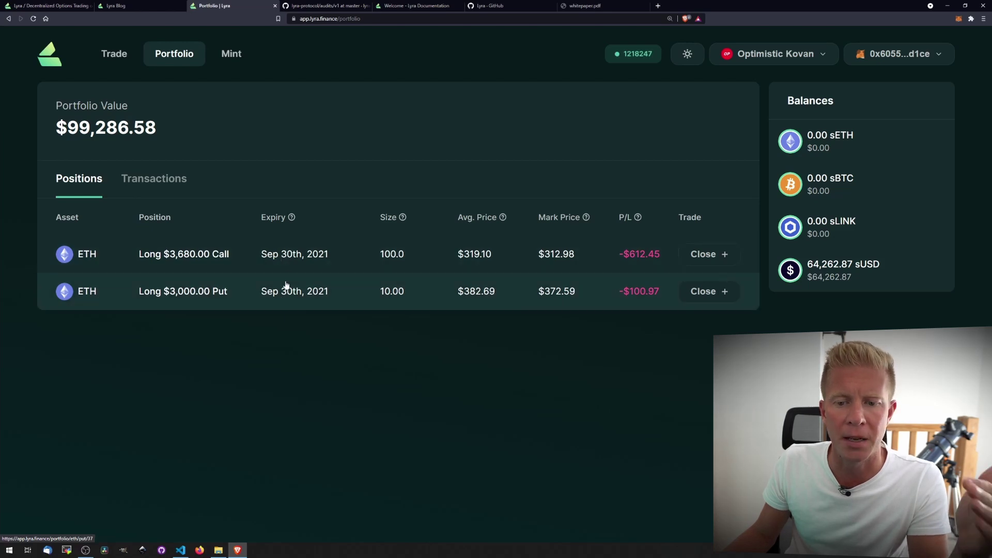
Step: Close all 10 contracts of the $3,000 put position and confirm the transaction in MetaMask
click(725, 293)
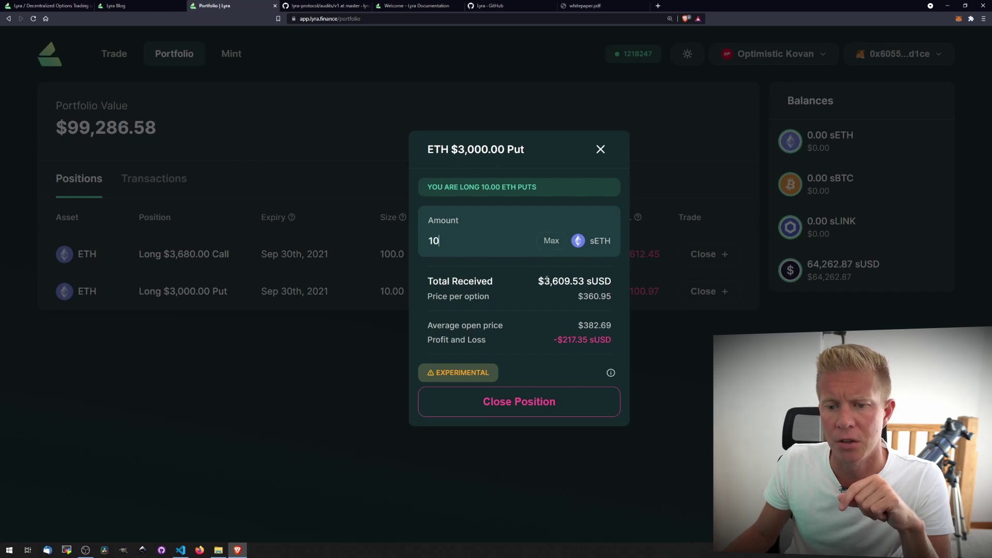
drag(578, 281, 544, 281)
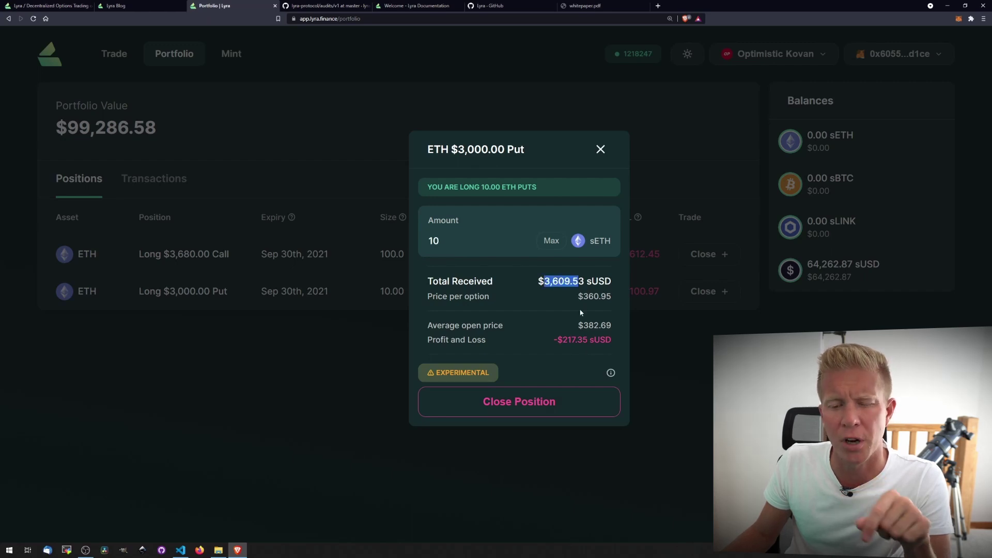
click(518, 402)
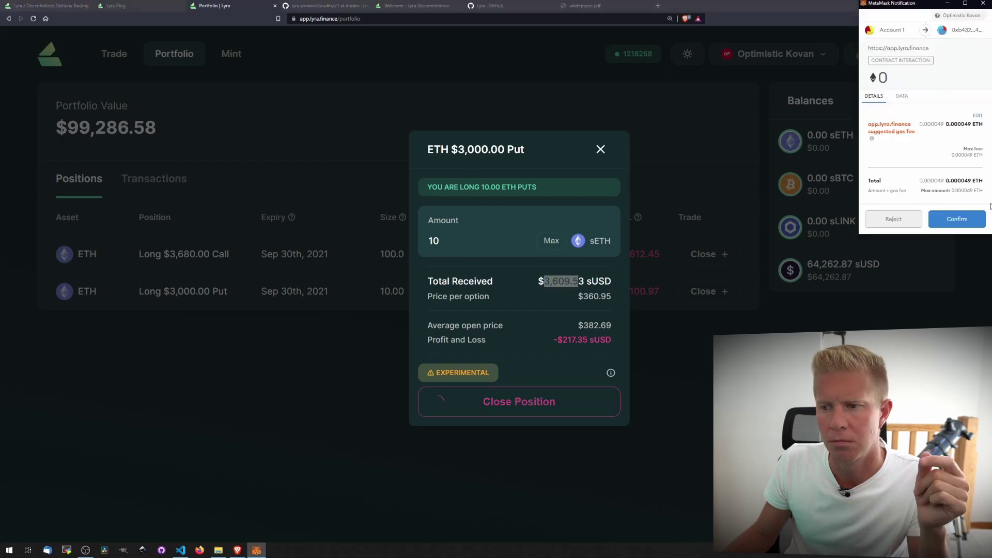
click(957, 219)
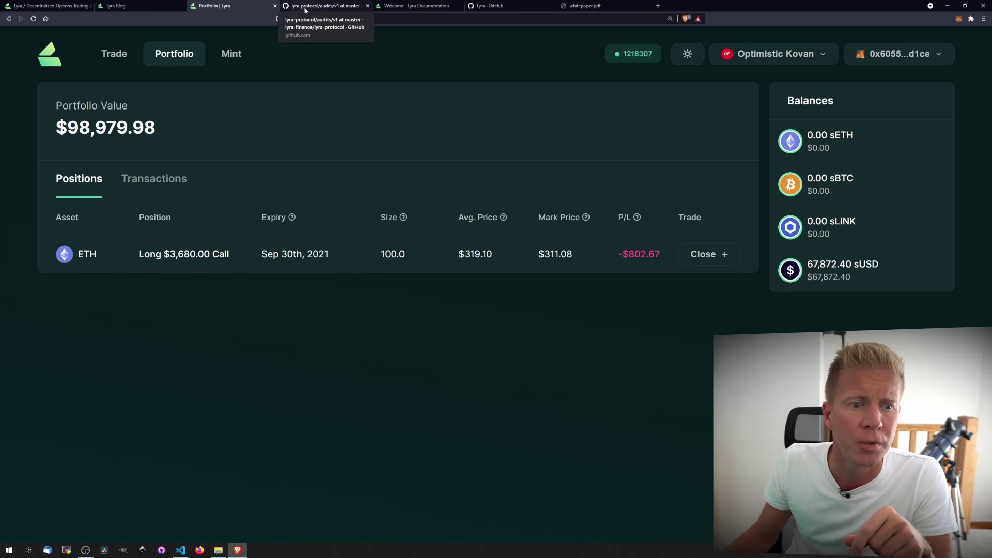
click(305, 10)
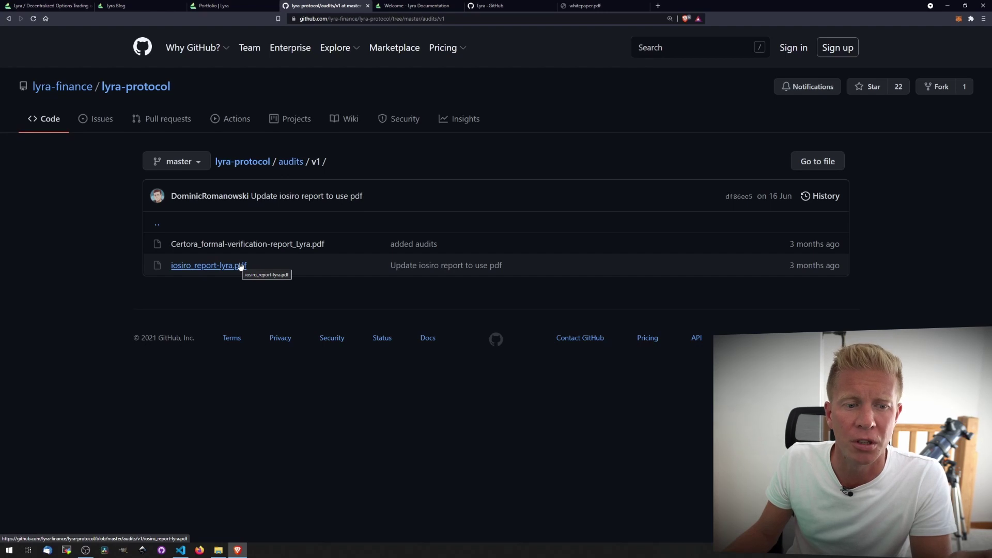
Step: Move from the GitHub audits folder to the Lyra Documentation welcome page
key(ctrl+Tab)
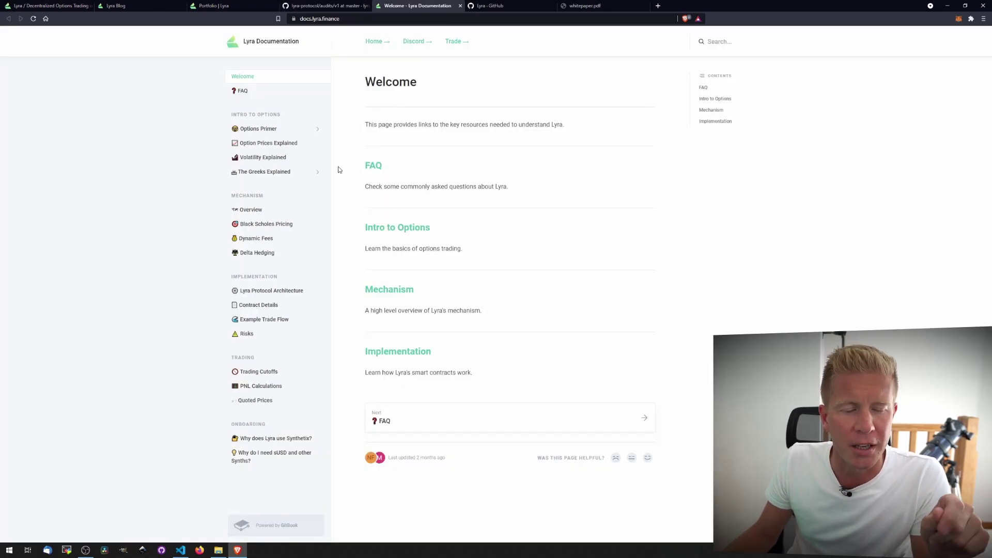
Step: Read the Volatility Explained, Black Scholes Pricing and Lyra Protocol Architecture pages, enlarging the architecture diagram
click(292, 164)
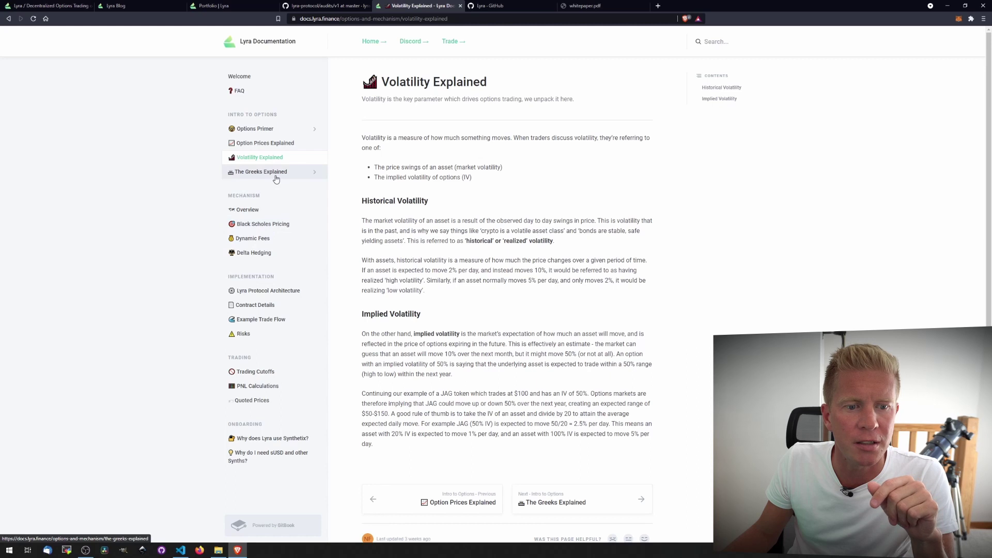
click(273, 226)
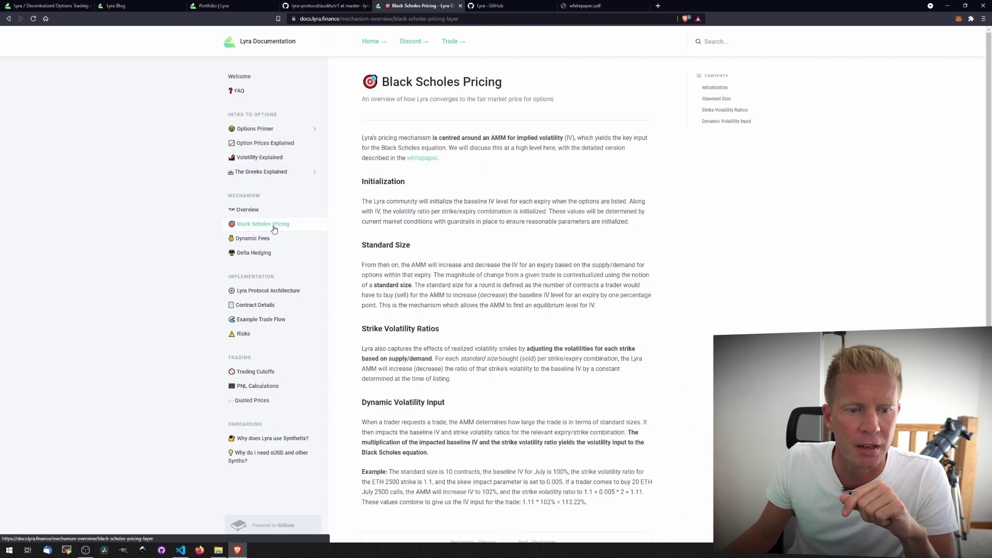
click(288, 290)
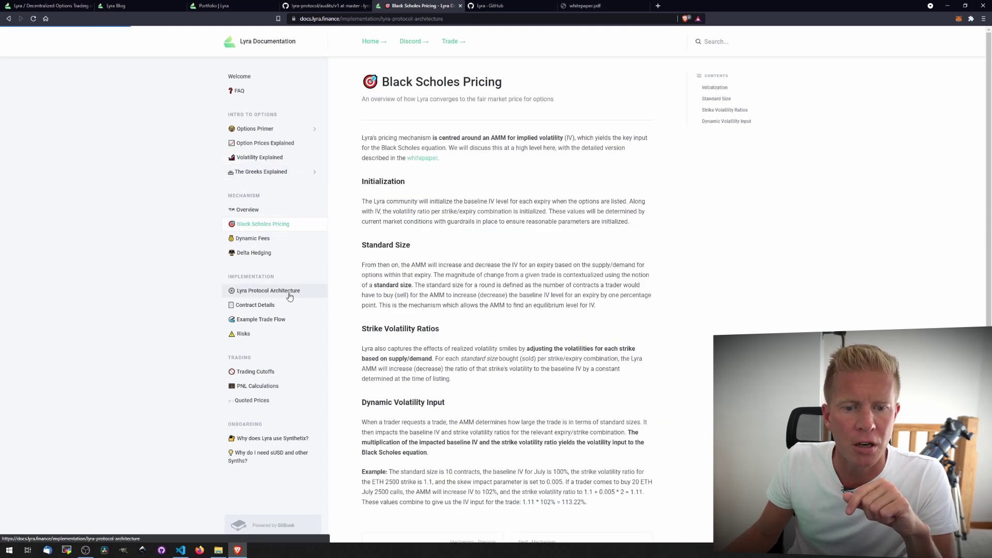
click(417, 294)
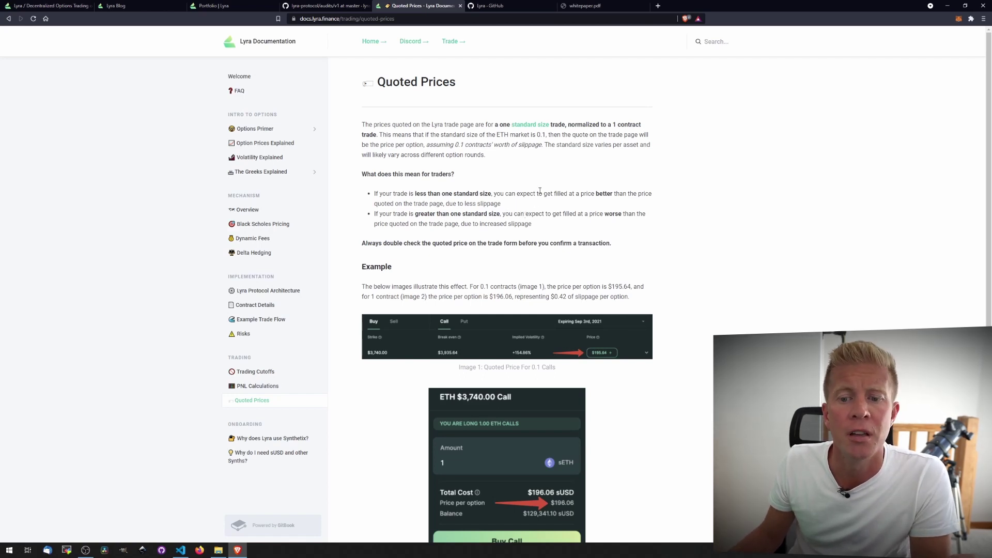
key(ctrl+Tab)
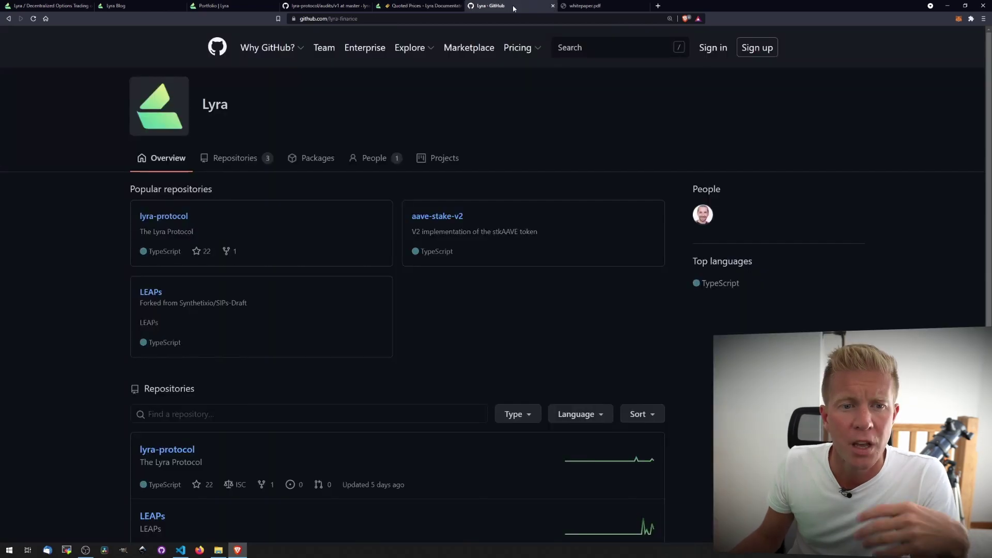
Step: Read through the lyra-protocol BlackScholes.sol contract code, then bring up the whitepaper PDF
click(170, 221)
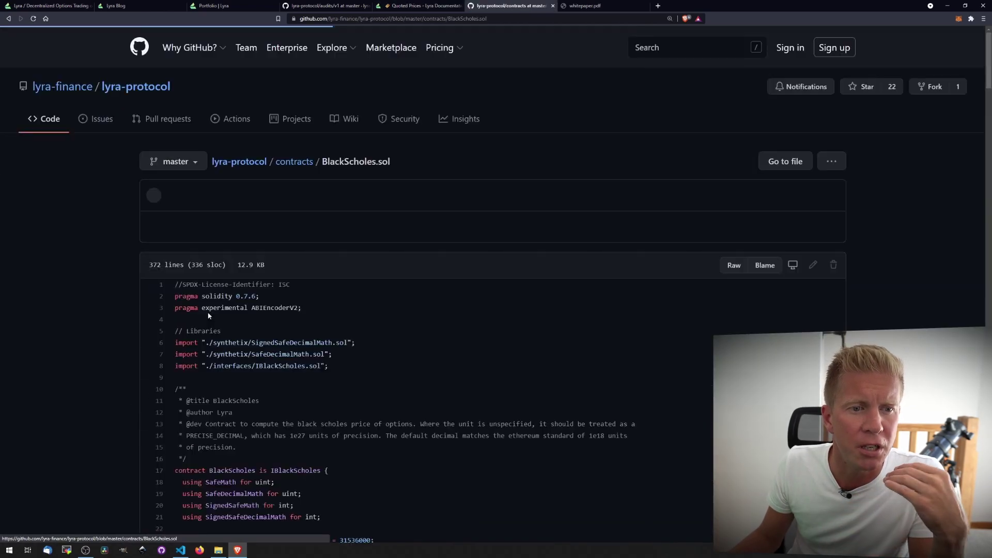
scroll(373, 283, down, 3)
scroll(373, 283, down, 2)
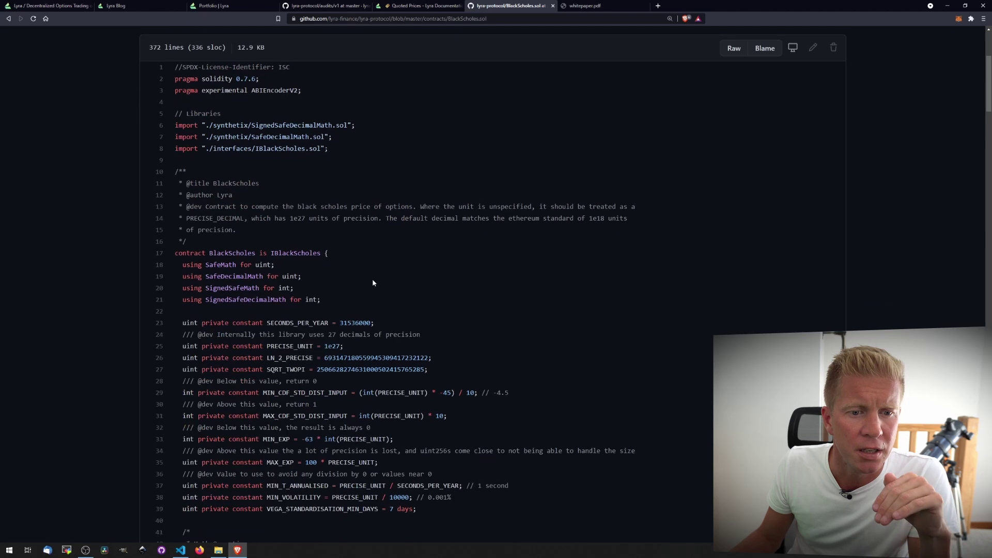
scroll(373, 279, down, 3)
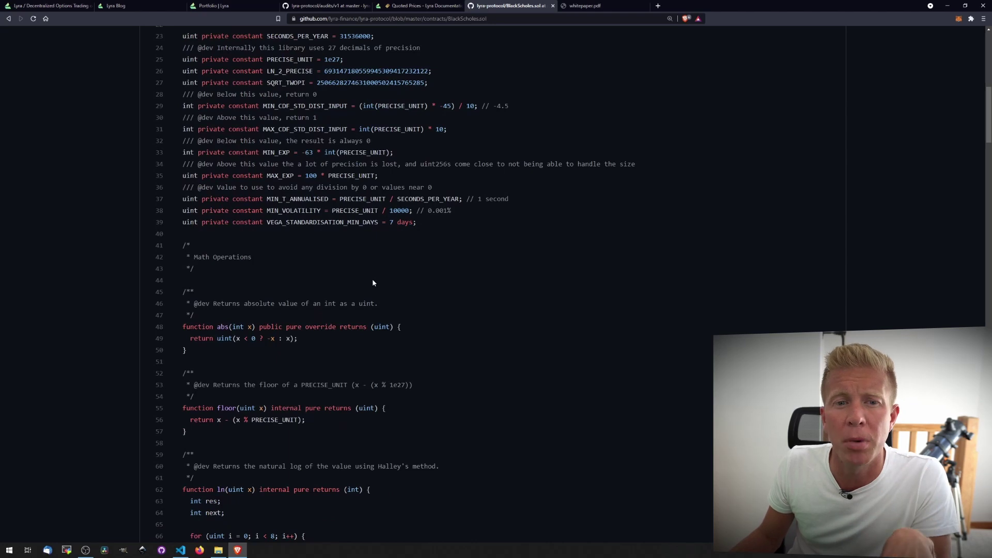
scroll(373, 282, down, 3)
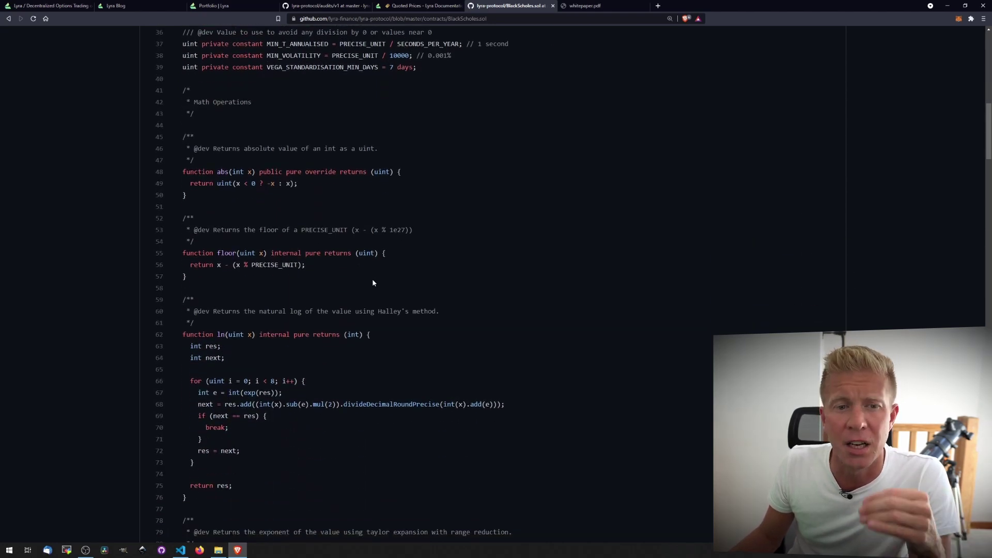
scroll(372, 282, up, 10)
key(ctrl+Tab)
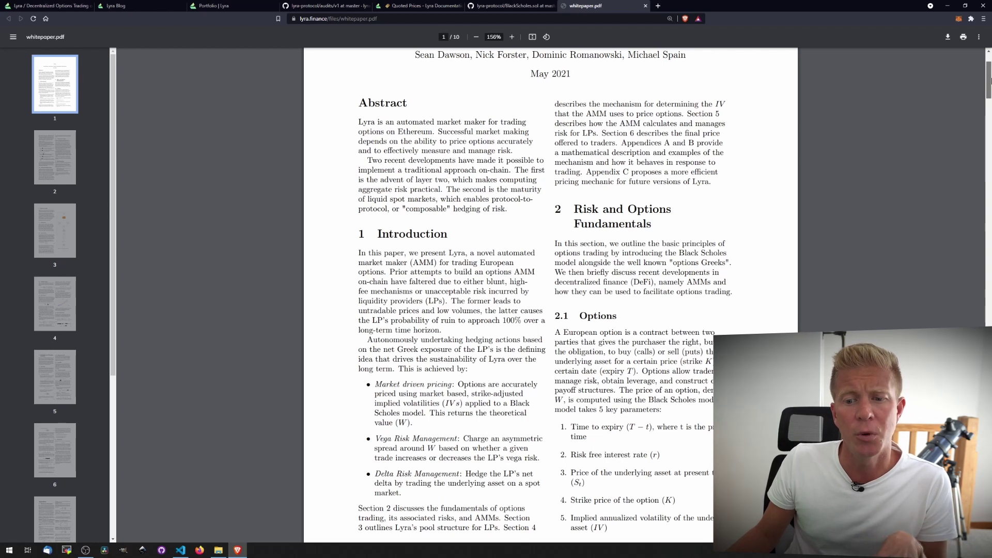
Step: Move through the Lyra whitepaper to page 3, section 4 Options AMM and its flowchart
drag(988, 80, 989, 54)
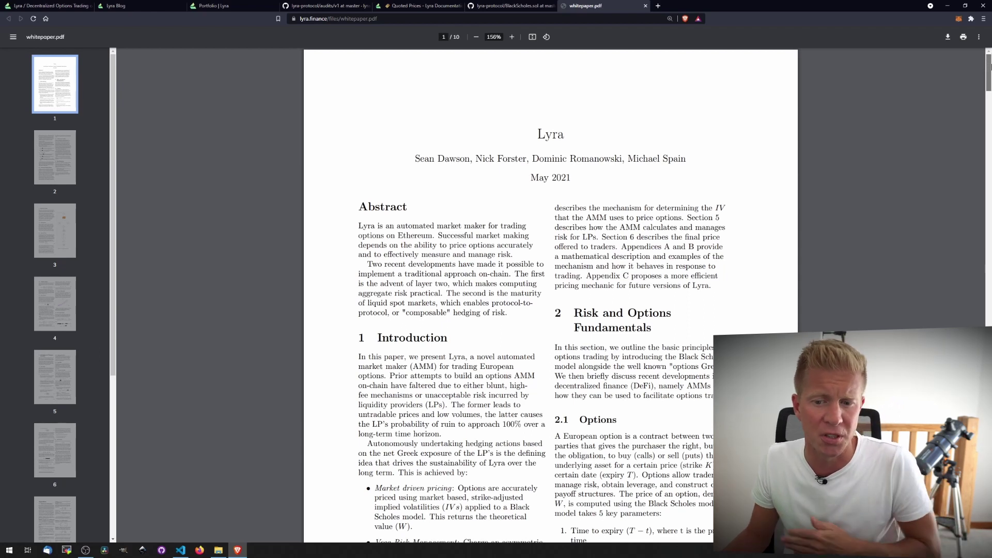
drag(988, 54, 990, 124)
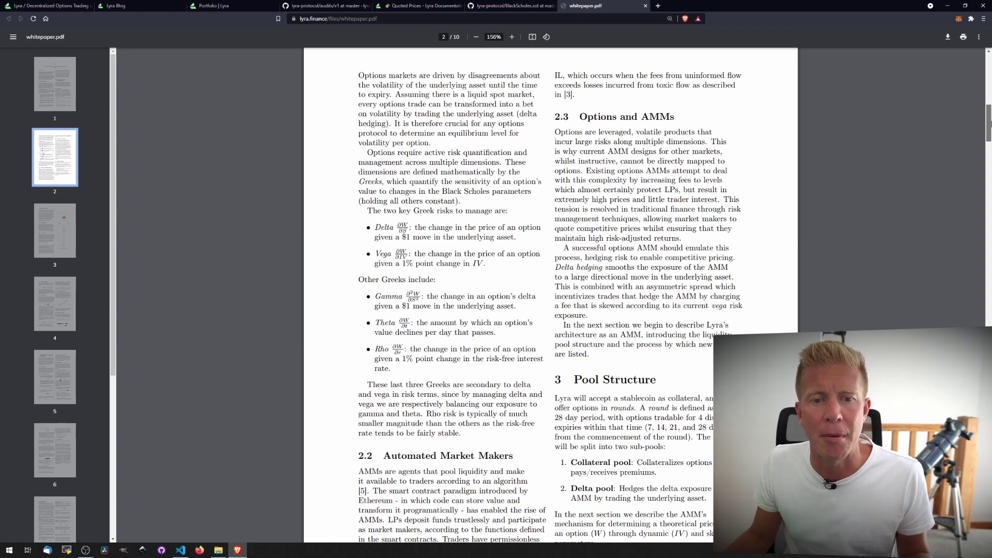
key(Right)
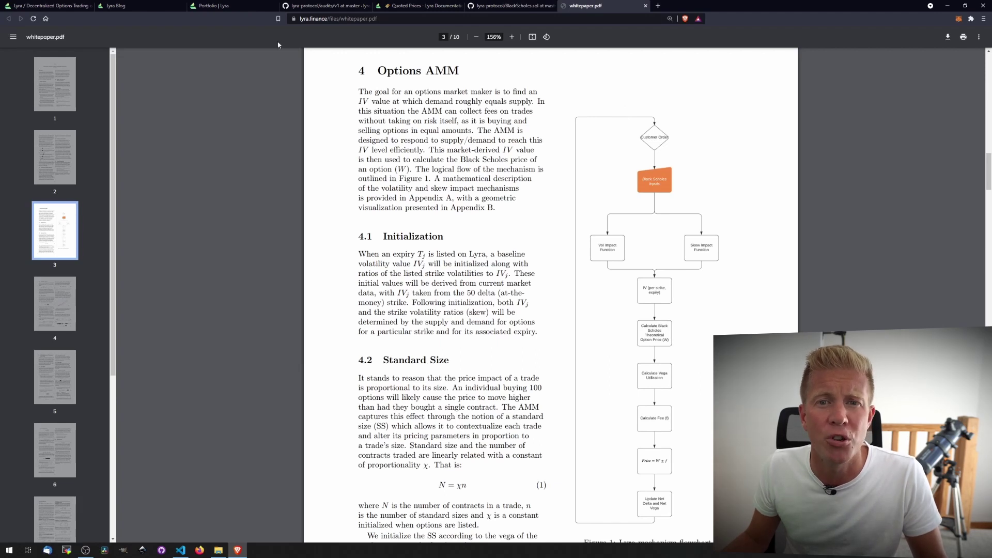
Step: Return to the Lyra portfolio page showing the $98,979.98 value and long ETH $3,680 call
click(153, 8)
click(195, 6)
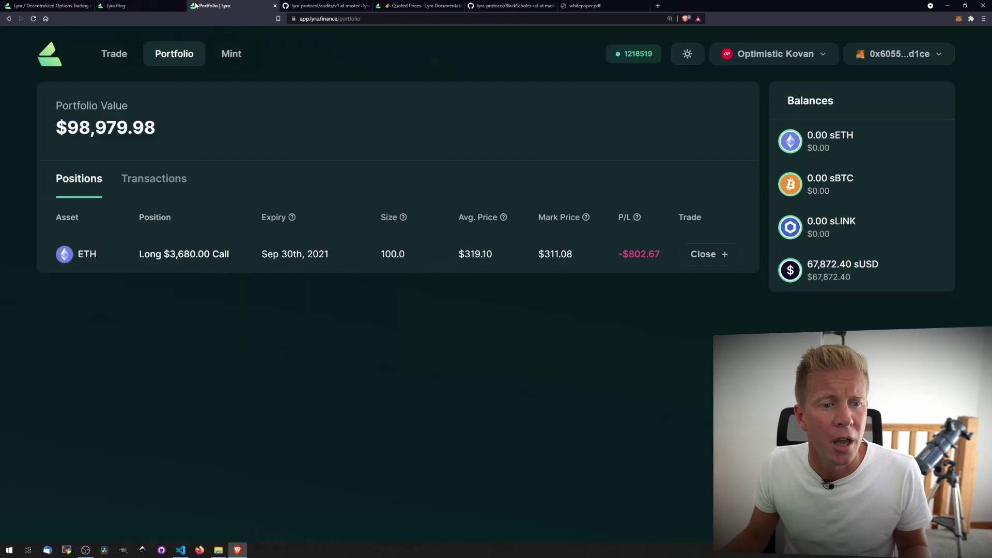